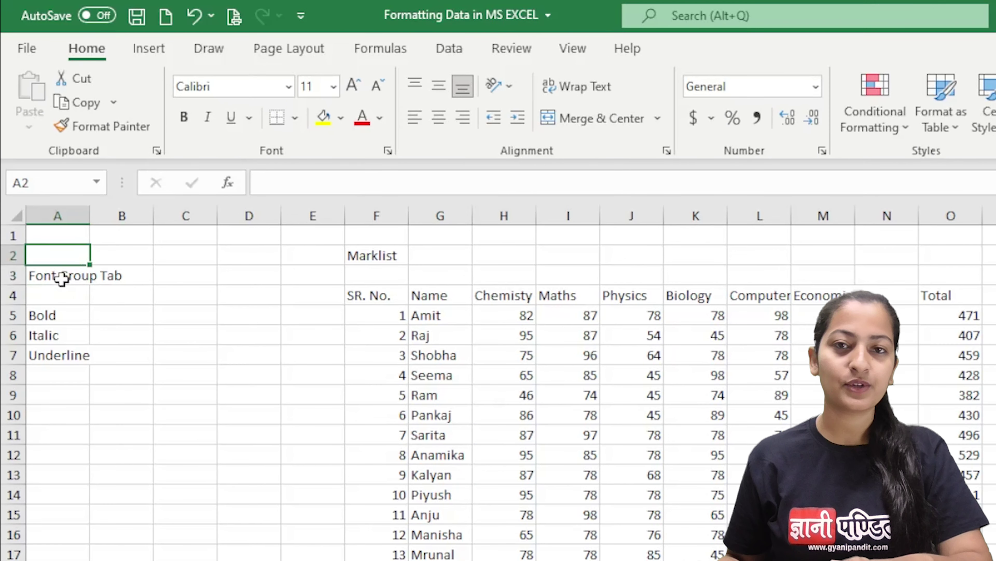
- AutoFit column A to the Font Group Tab label, then make it slightly wider
{"action": "left_click", "coordinate": [61, 279]}
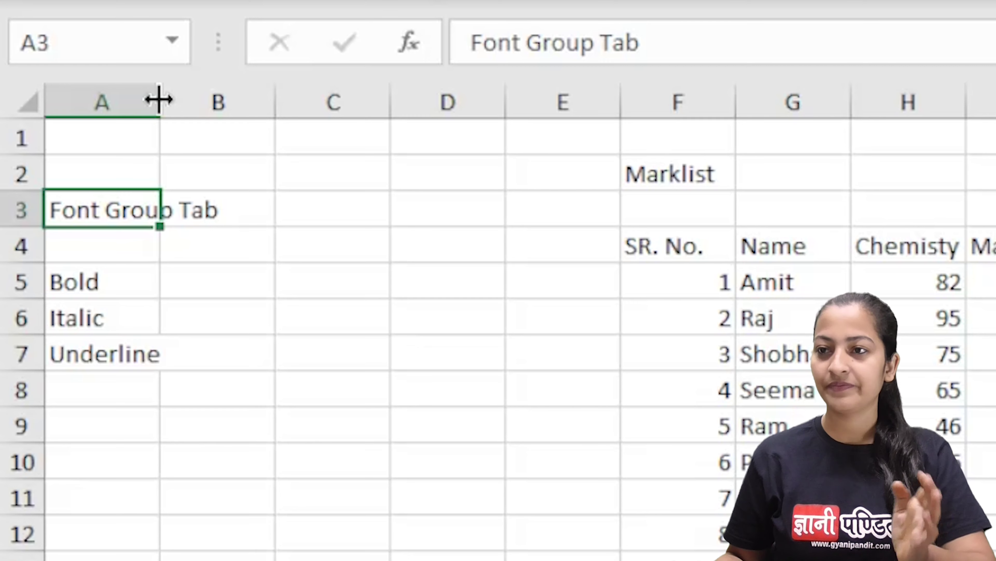
{"action": "double_click", "coordinate": [158, 100]}
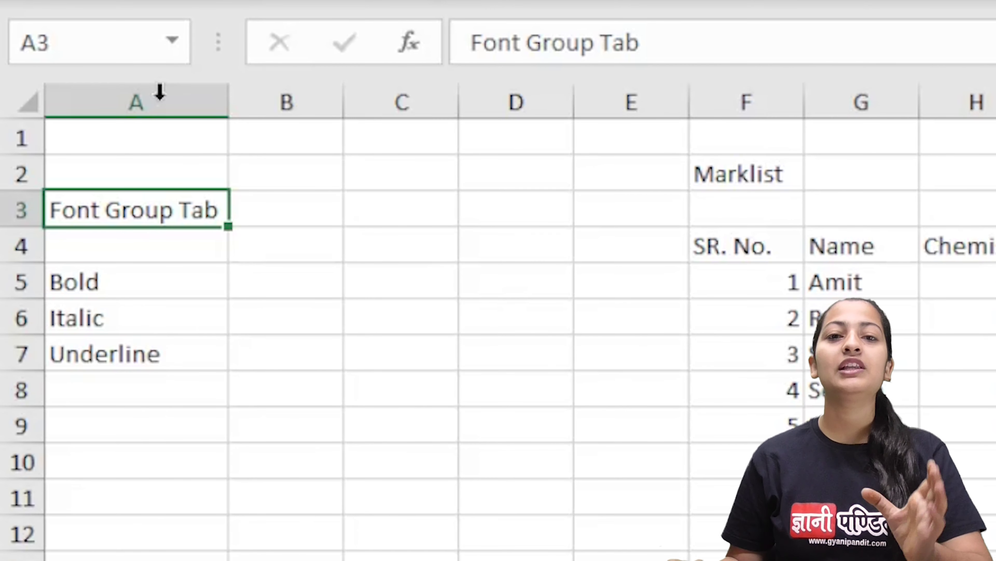
{"action": "left_click", "coordinate": [160, 92]}
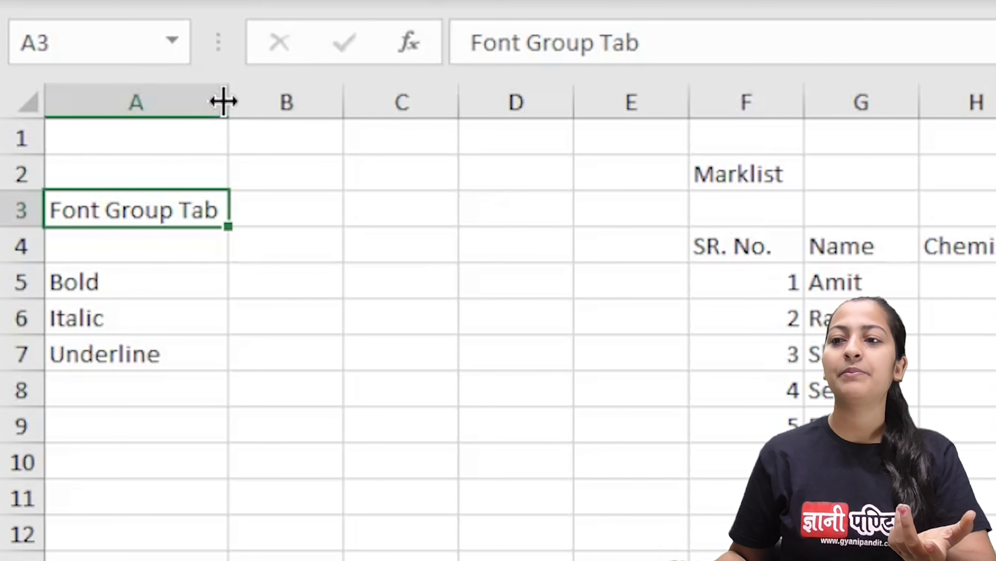
{"action": "left_click_drag", "start_coordinate": [227, 95], "coordinate": [238, 98]}
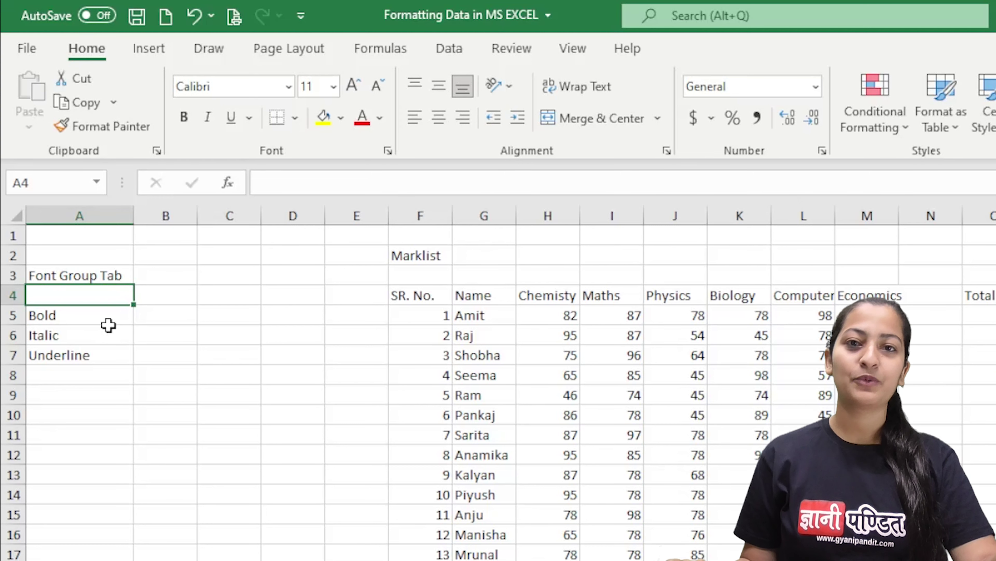
{"action": "left_click", "coordinate": [108, 319]}
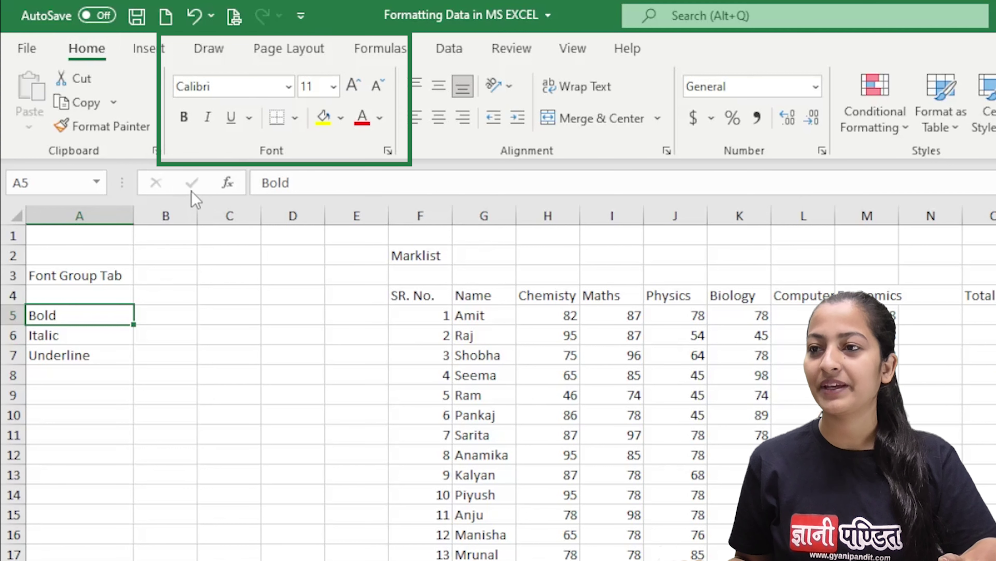
{"action": "left_click", "coordinate": [182, 118]}
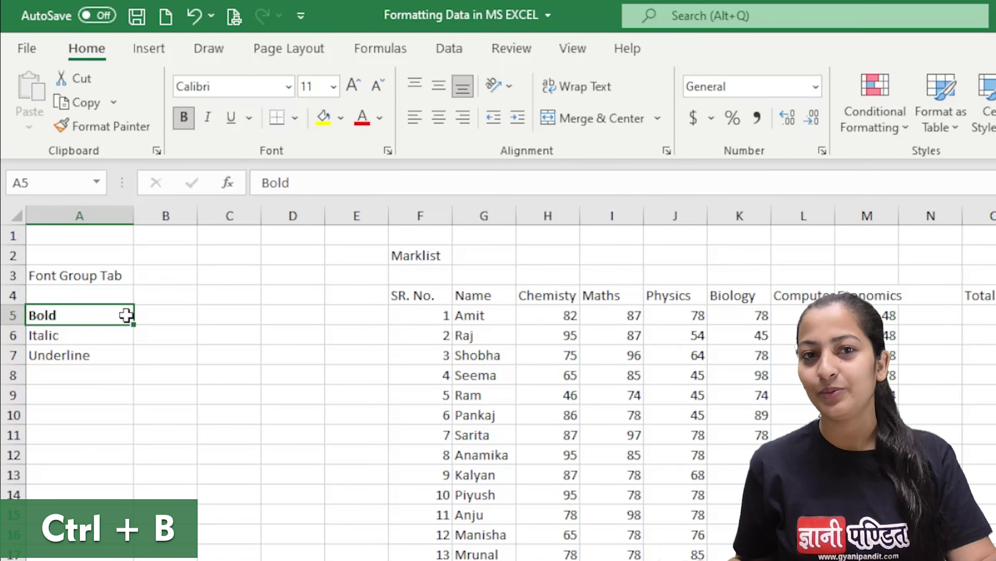
{"action": "left_click", "coordinate": [186, 122]}
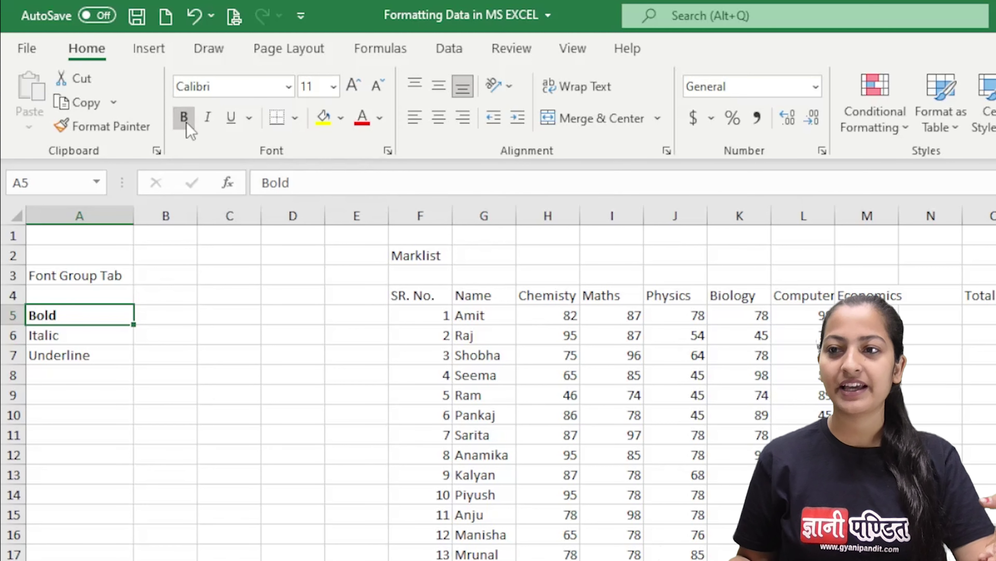
{"action": "left_click", "coordinate": [186, 121]}
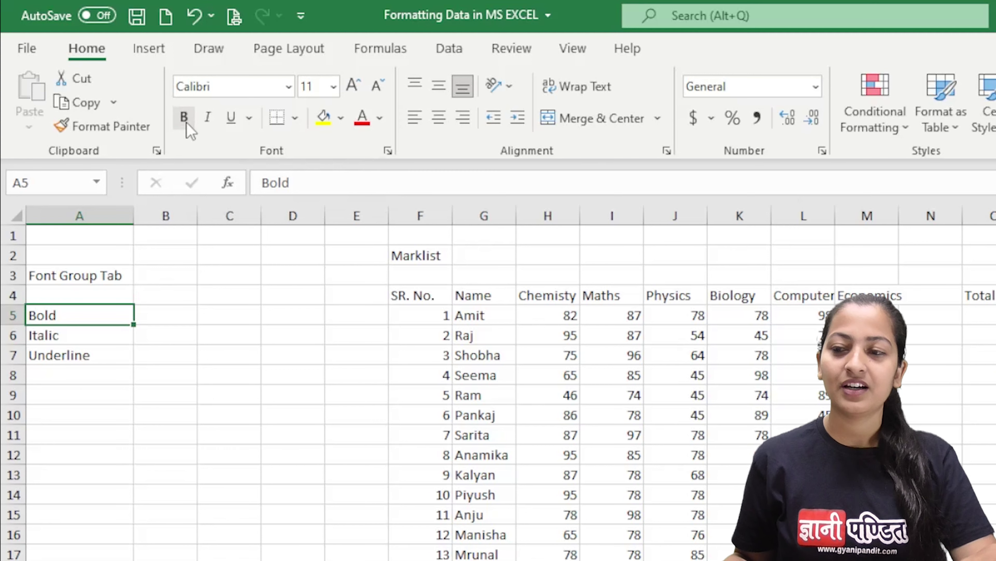
{"action": "left_click", "coordinate": [115, 338]}
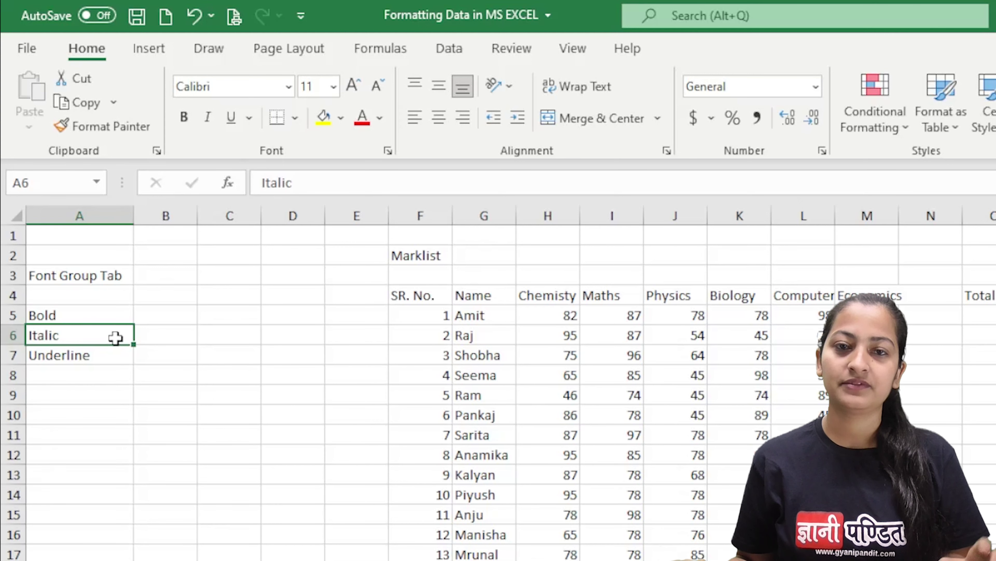
{"action": "left_click", "coordinate": [215, 121]}
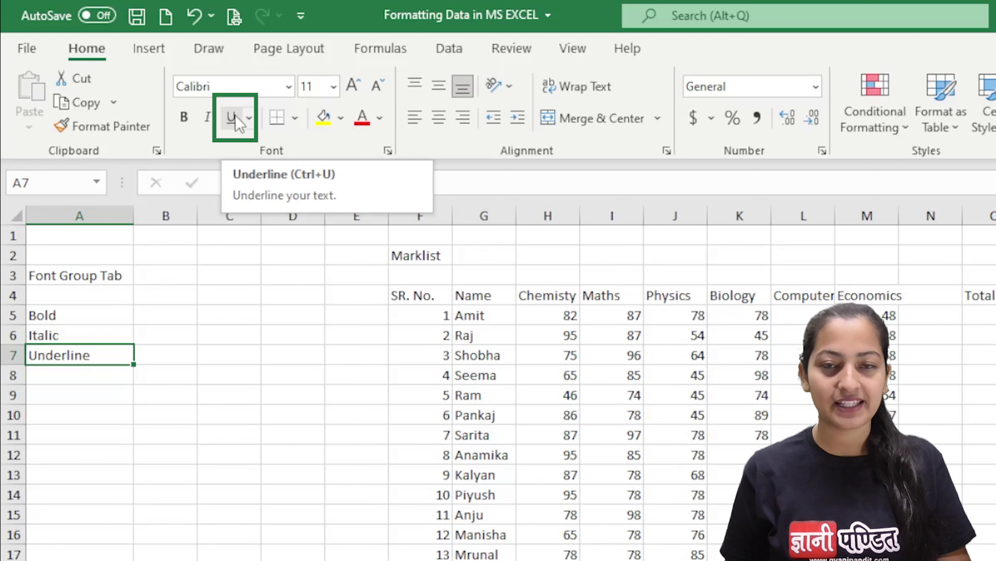
- Apply underline to the Underline label in A7 and show the underline style options
{"action": "left_click", "coordinate": [233, 118]}
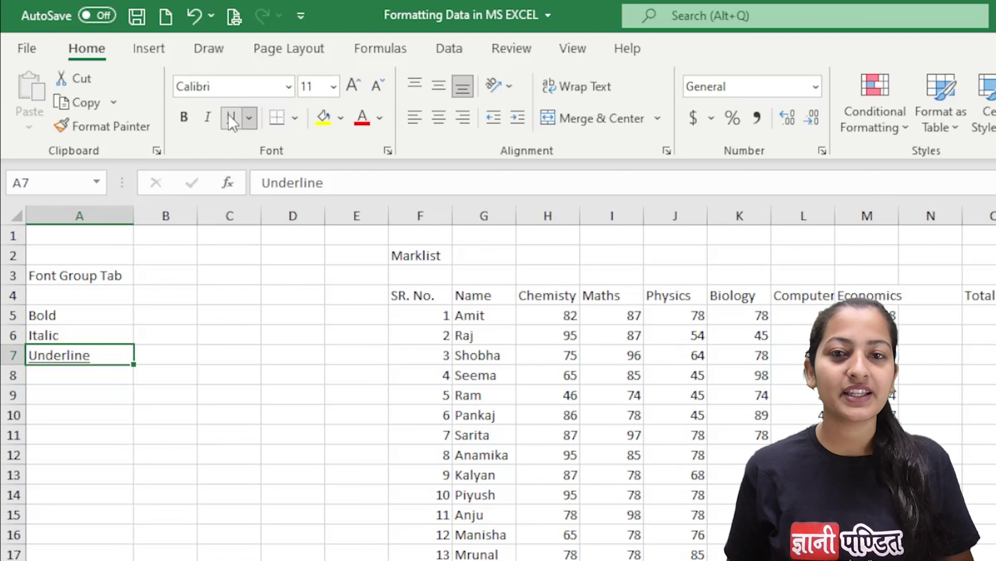
{"action": "left_click", "coordinate": [250, 118]}
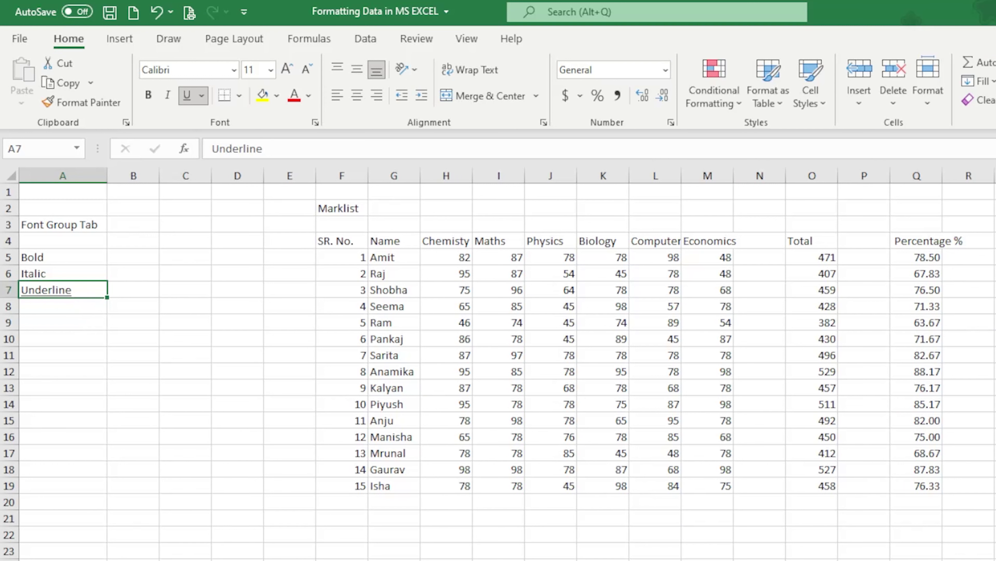
- Apply bold and Double Underline to the Marklist title in cell F2
{"action": "left_click", "coordinate": [350, 208]}
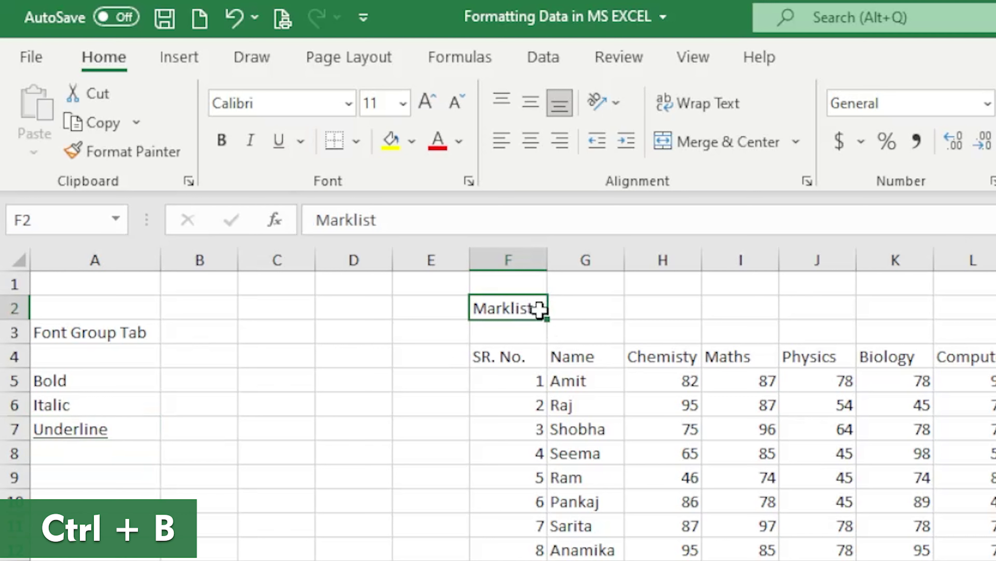
{"action": "key", "text": "ctrl+b"}
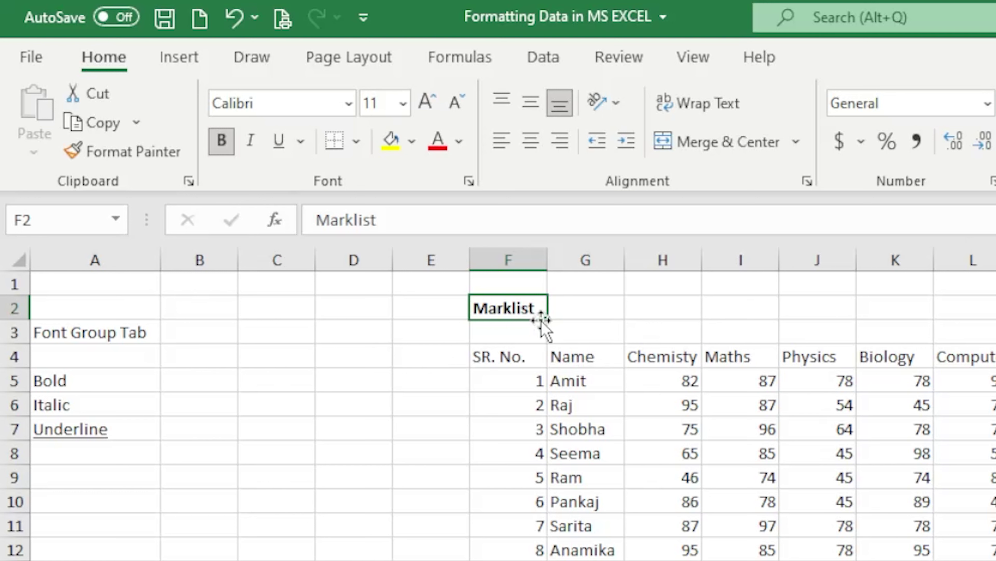
{"action": "key", "text": "ctrl+u"}
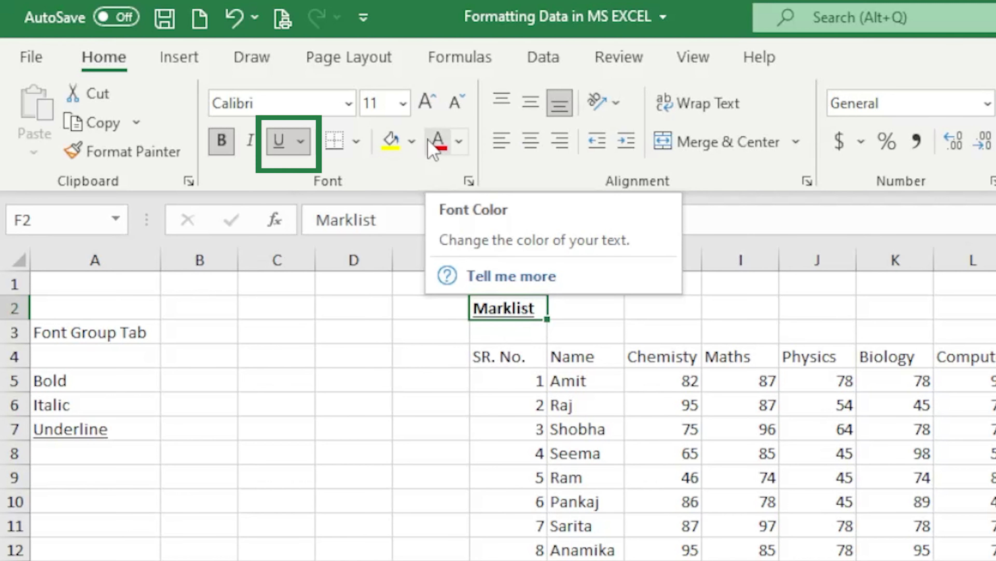
{"action": "left_click", "coordinate": [301, 141]}
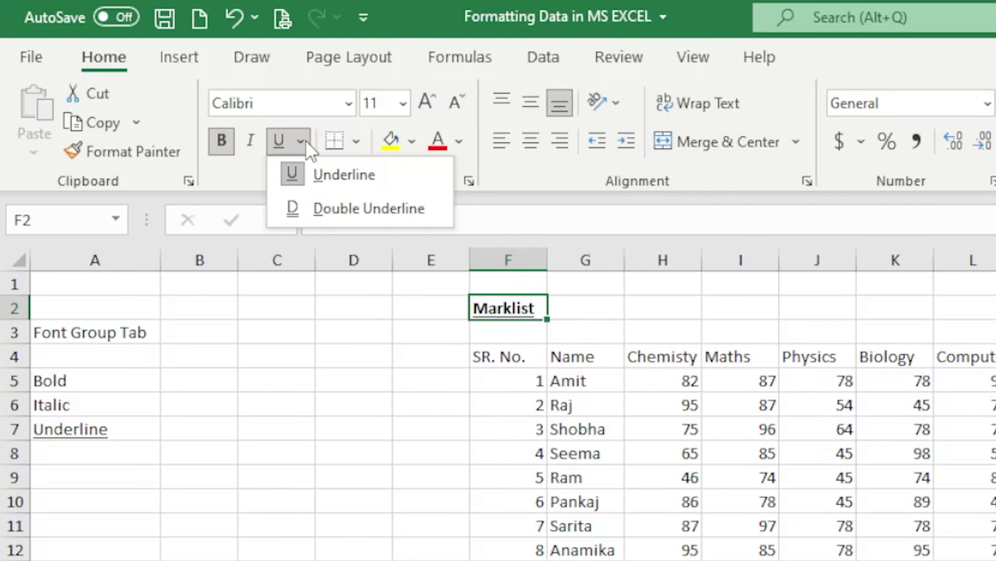
{"action": "left_click", "coordinate": [334, 210]}
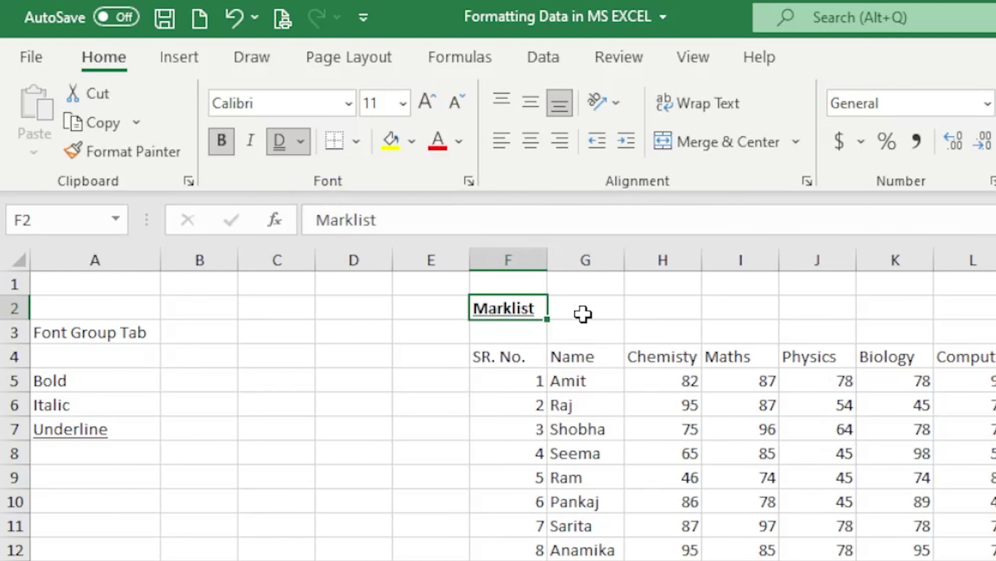
{"action": "left_click", "coordinate": [571, 311]}
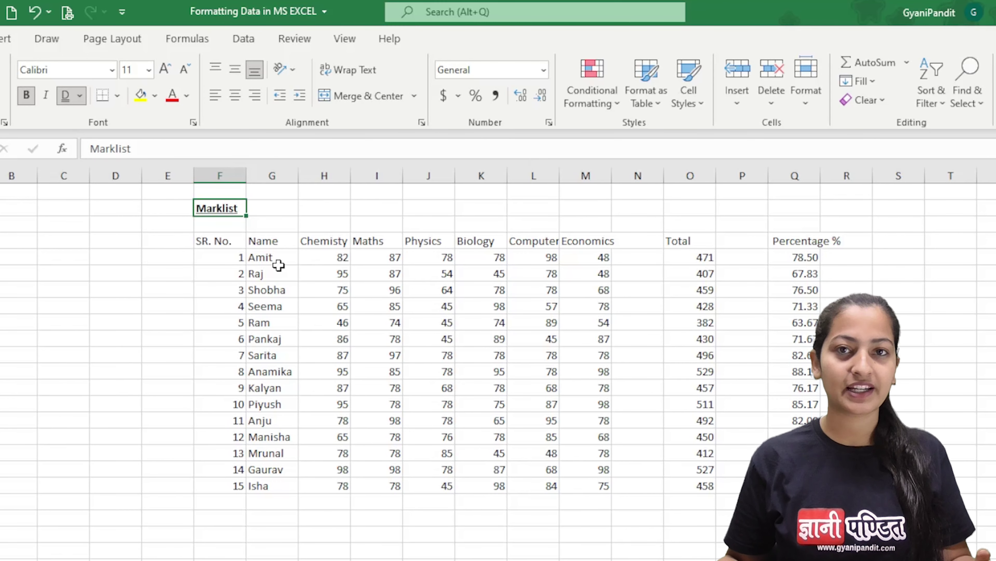
- Italicise the student names Amit to Isha in column G
{"action": "left_click_drag", "start_coordinate": [279, 265], "coordinate": [276, 485]}
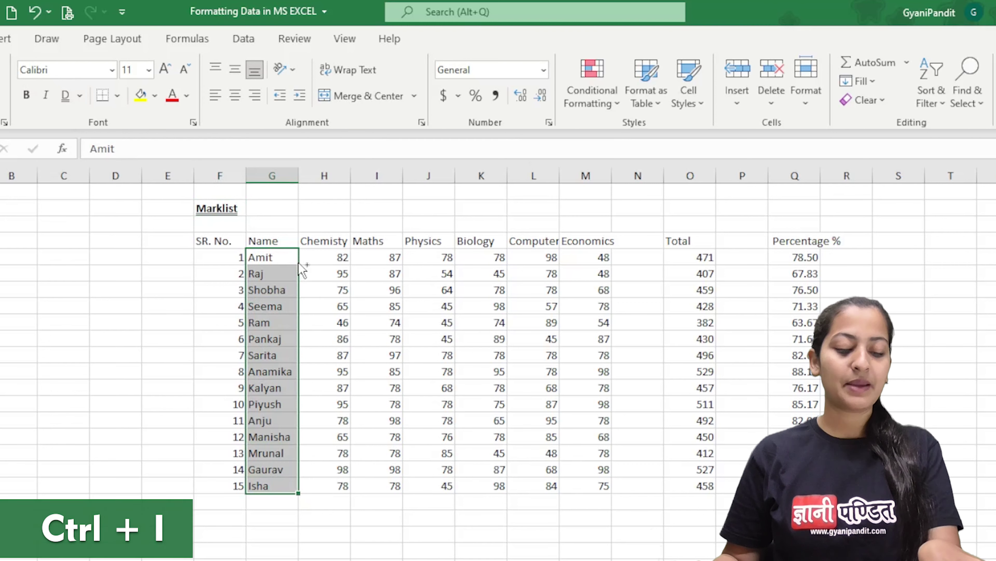
{"action": "key", "text": "ctrl+i"}
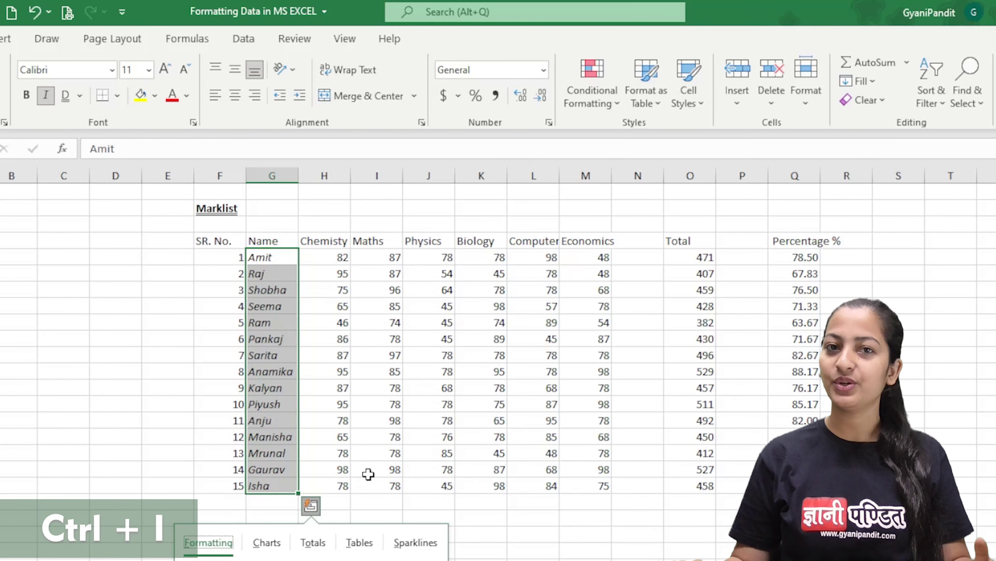
{"action": "left_click", "coordinate": [359, 292]}
{"action": "mouse_move", "coordinate": [207, 242]}
{"action": "left_mouse_down"}
{"action": "mouse_move", "coordinate": [518, 230]}
{"action": "mouse_move", "coordinate": [792, 240]}
{"action": "left_mouse_up"}
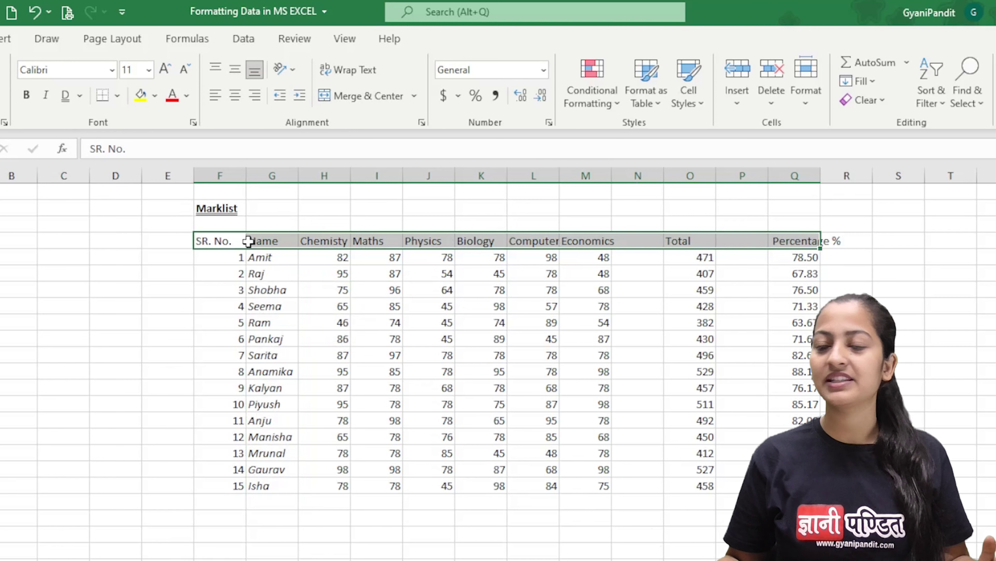
- Underline headers SR. No. through Percentage % and AutoFit column Q
{"action": "key", "text": "ctrl+u"}
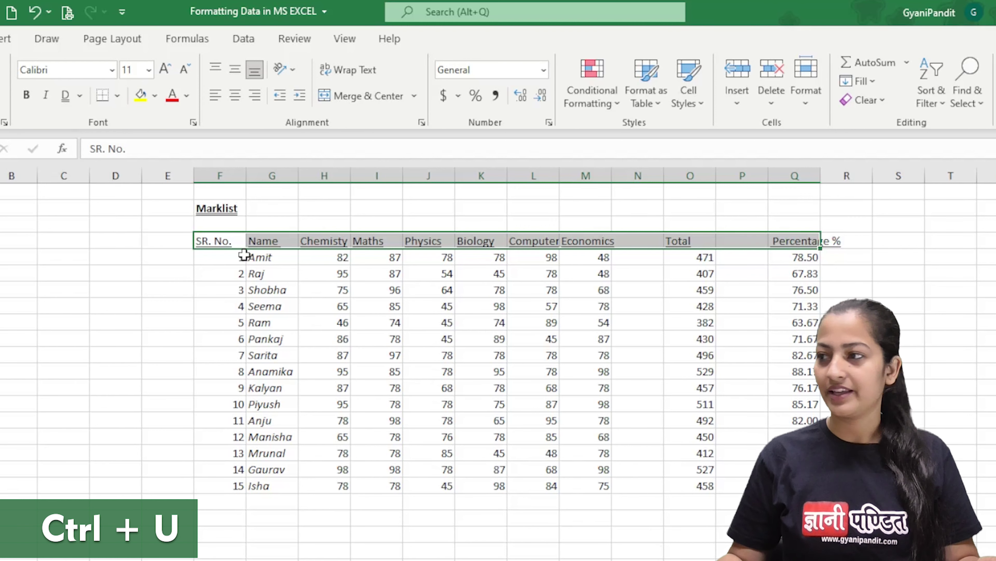
{"action": "left_click", "coordinate": [951, 289]}
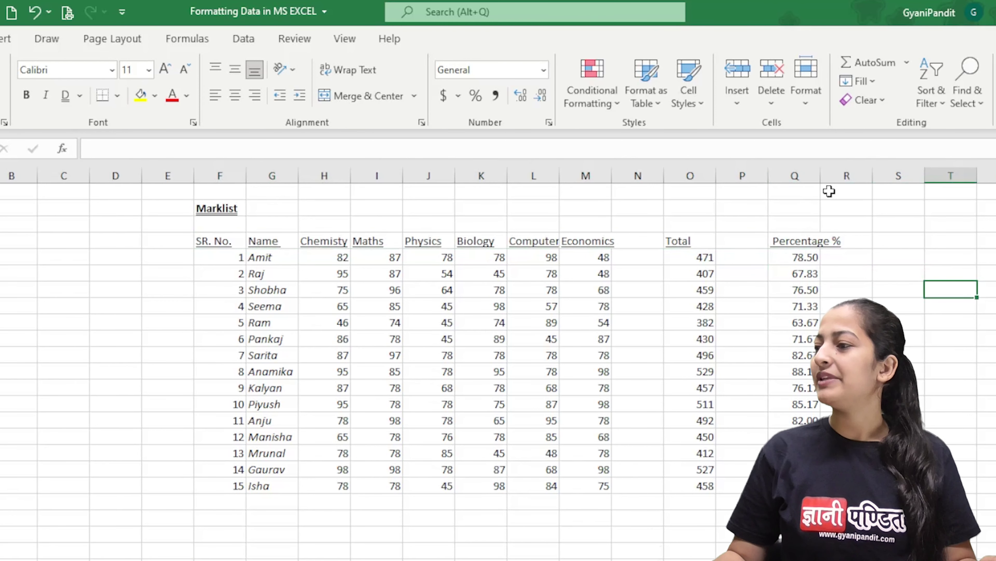
{"action": "double_click", "coordinate": [820, 177]}
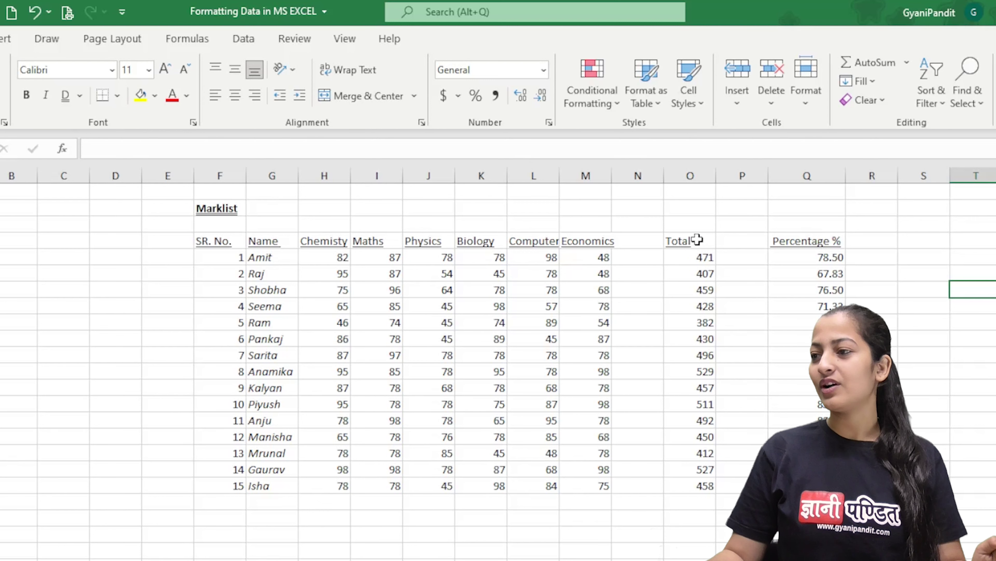
- Bold the Total column O4:O19, from the header through totals 471 to 458
{"action": "left_click_drag", "start_coordinate": [697, 239], "coordinate": [693, 485]}
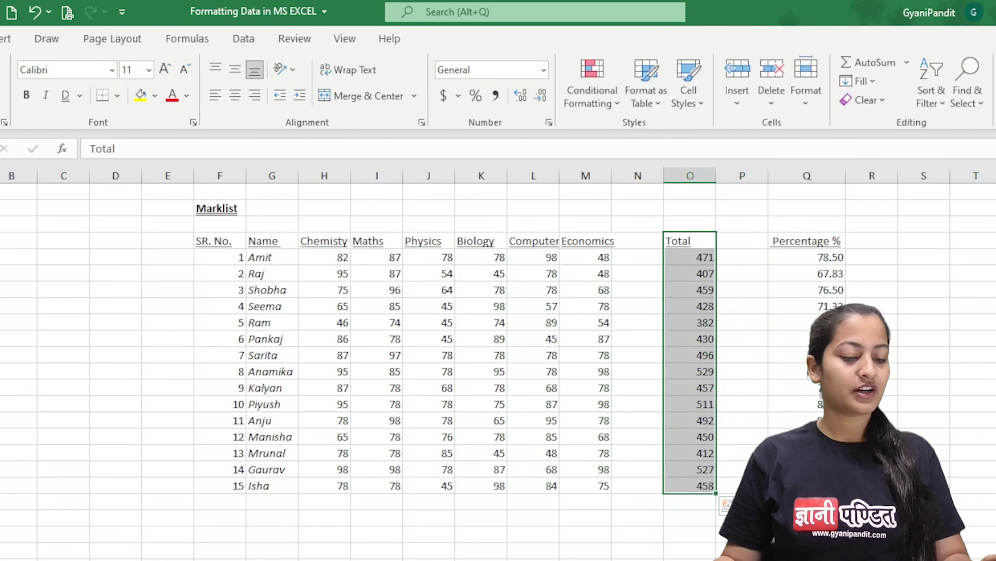
{"action": "key", "text": "ctrl+b"}
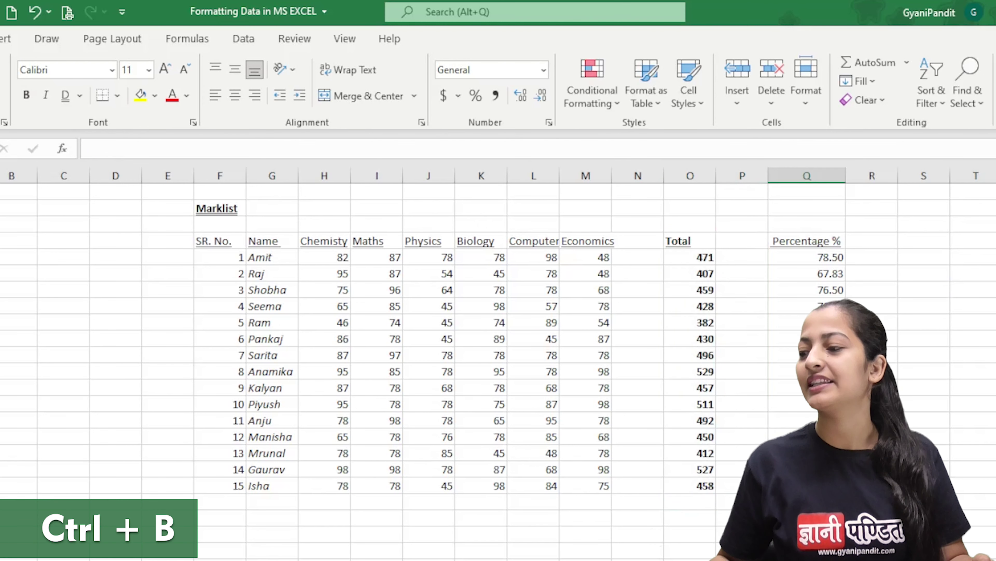
{"action": "left_click", "coordinate": [806, 208]}
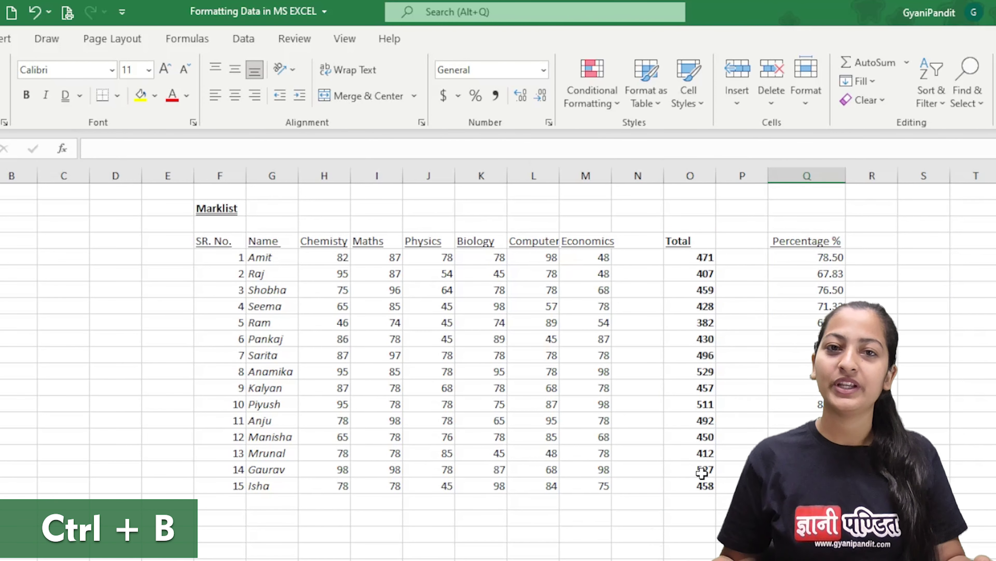